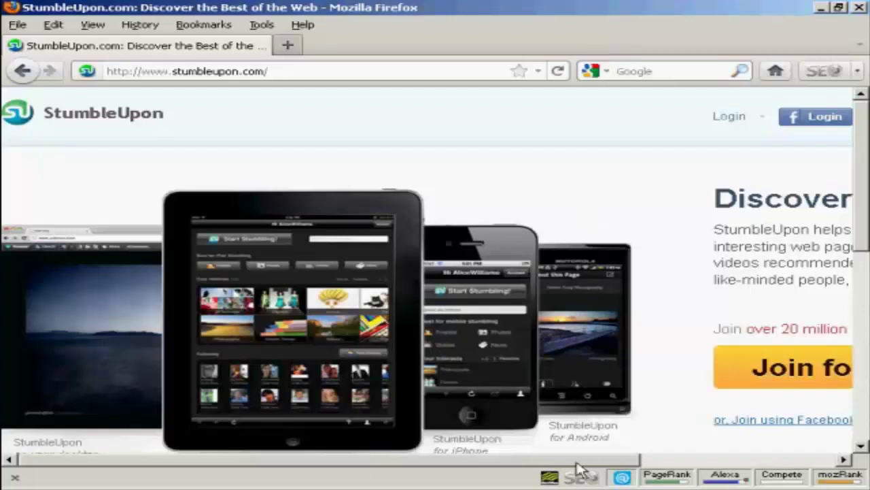
- Scroll the StumbleUpon home page right to reveal the free sign-up offer
drag(577, 463, 771, 469)
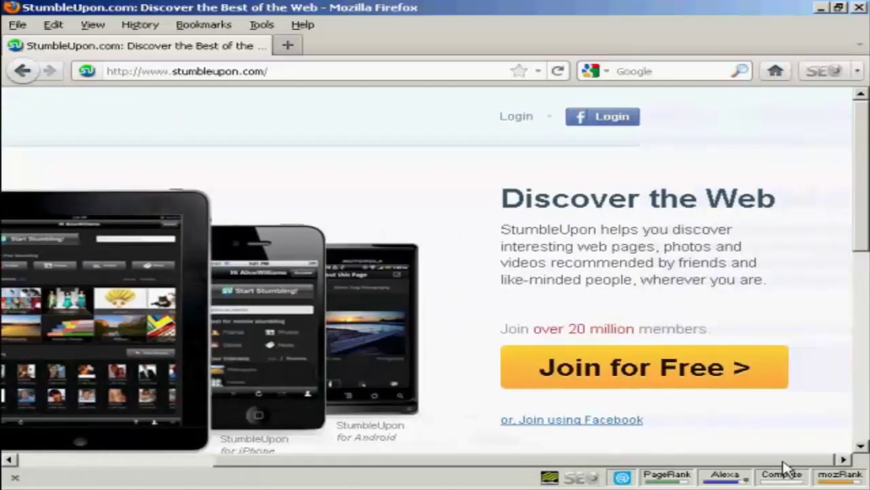
- Open the Join form and enter e-mail, username, password, gender and birthday
click(604, 372)
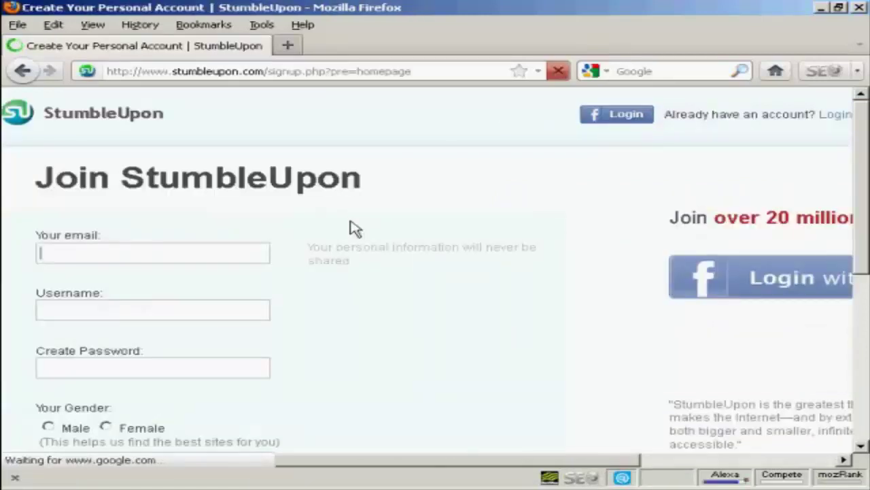
click(60, 253)
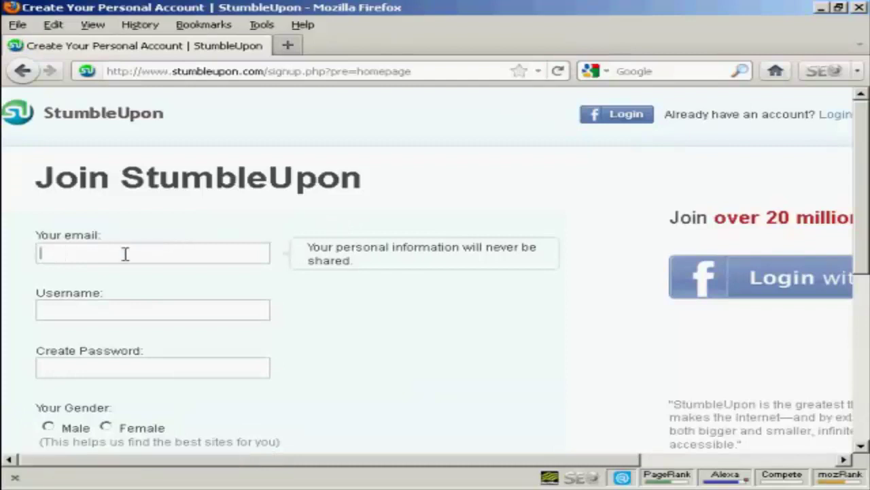
scroll(202, 249, down, 7)
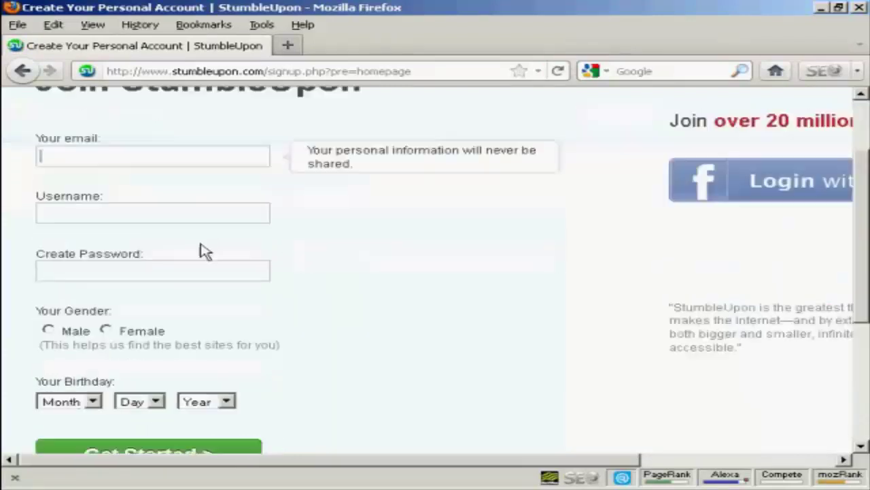
scroll(340, 221, up, 7)
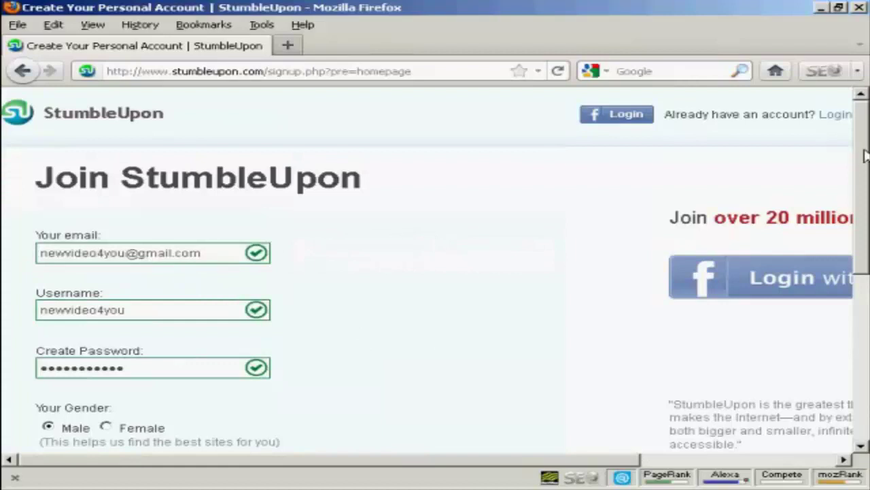
drag(865, 156, 865, 262)
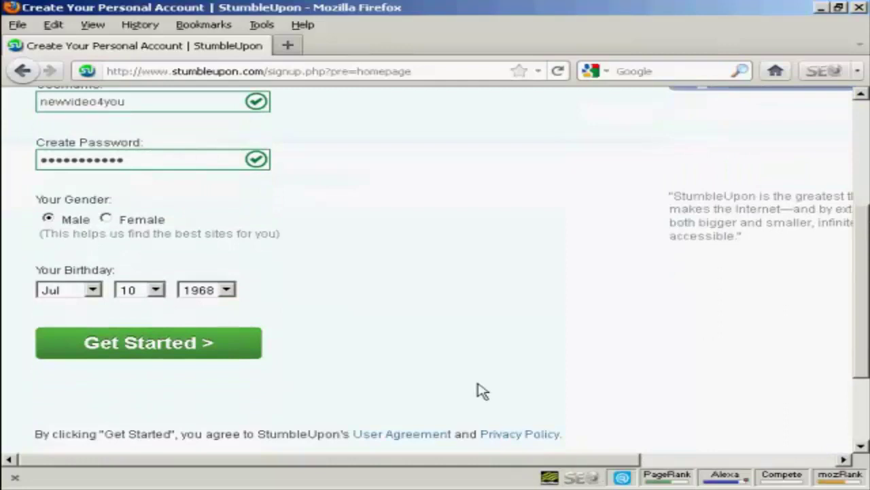
- Submit the signup form and pass the human check by answering the captcha
click(144, 347)
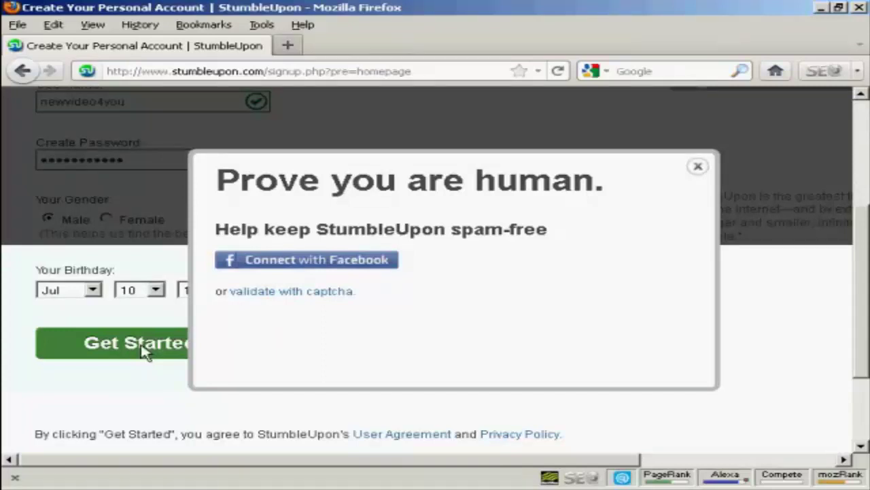
click(339, 293)
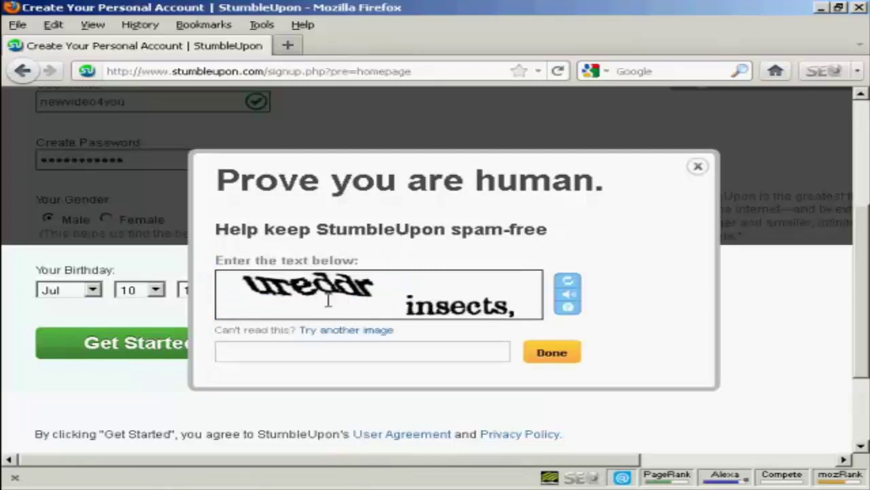
click(250, 349)
text(ureddr insects)
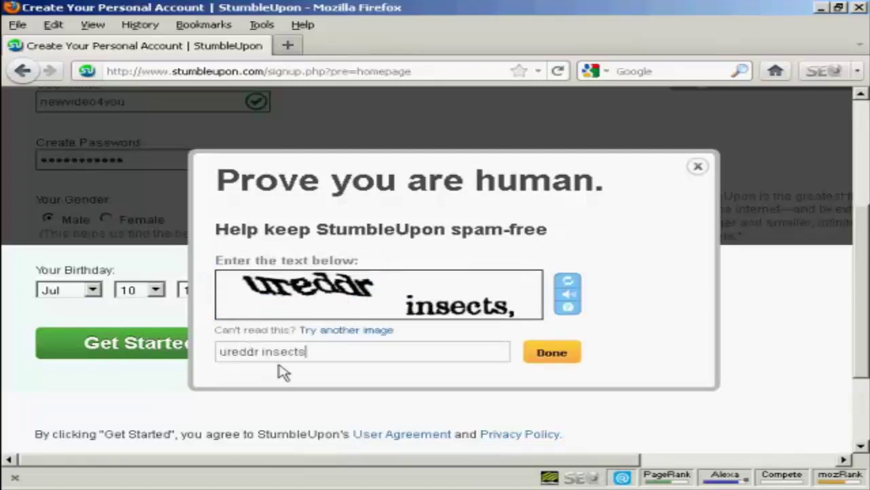
click(552, 361)
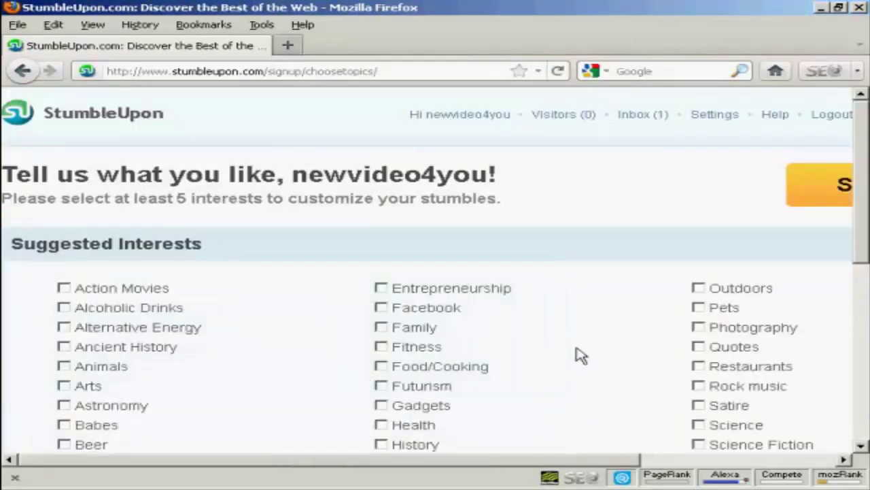
- Leave the interests page via the logo and open the StumbleThru Sites listing
scroll(863, 204, down, 5)
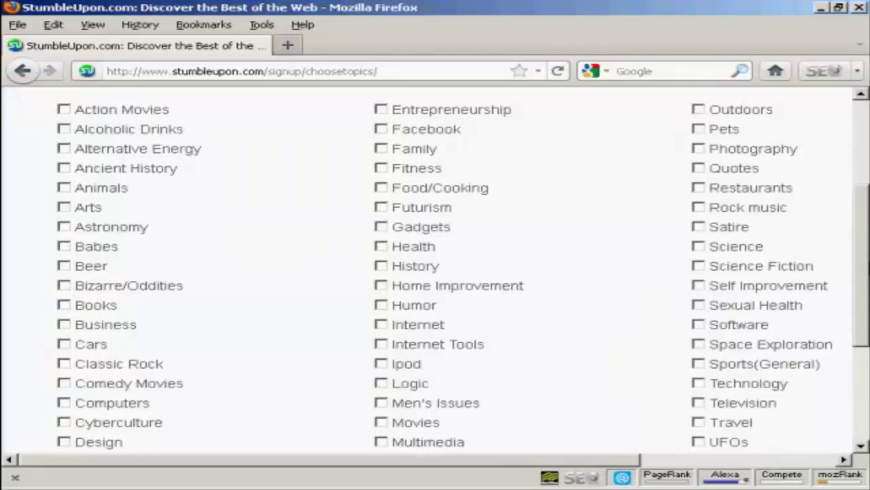
scroll(861, 133, up, 5)
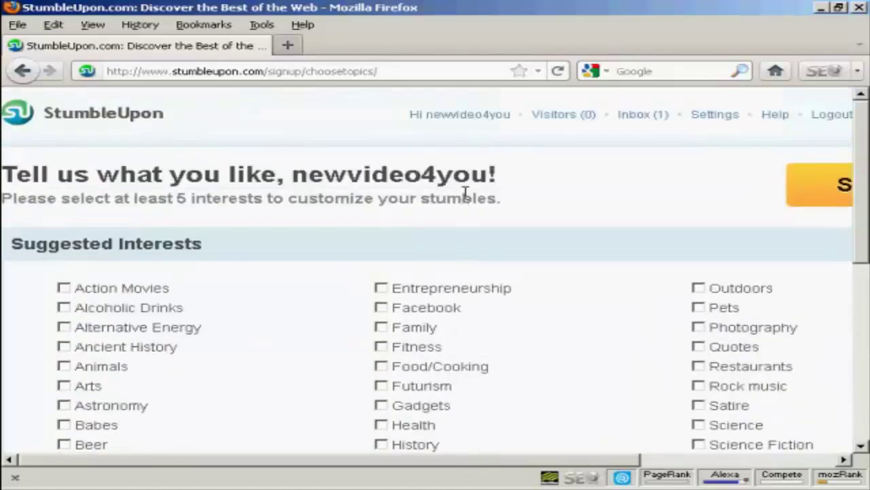
click(109, 115)
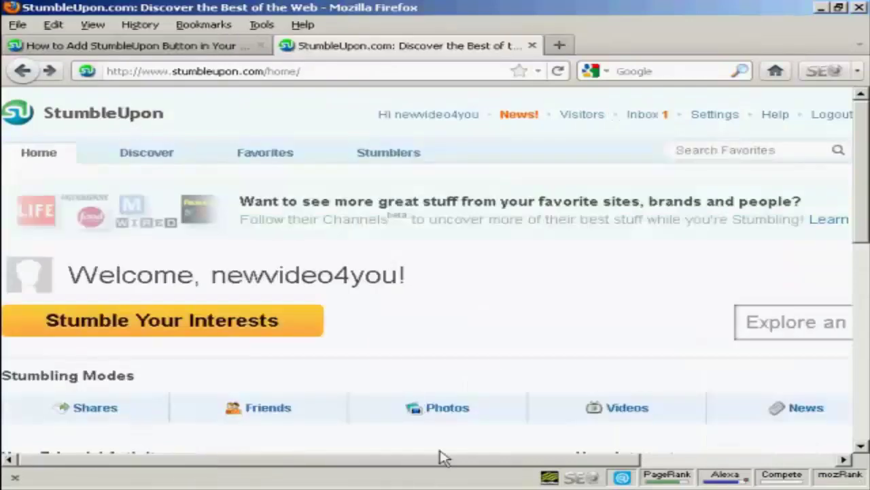
drag(442, 463, 635, 451)
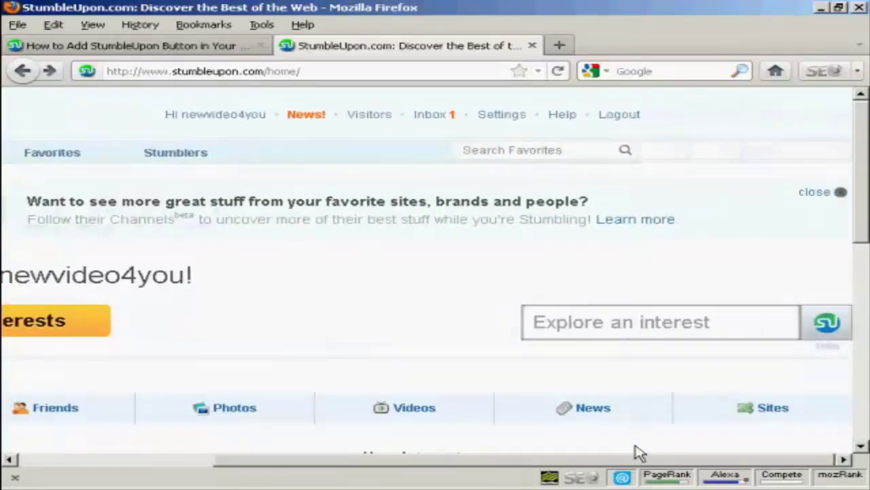
click(773, 410)
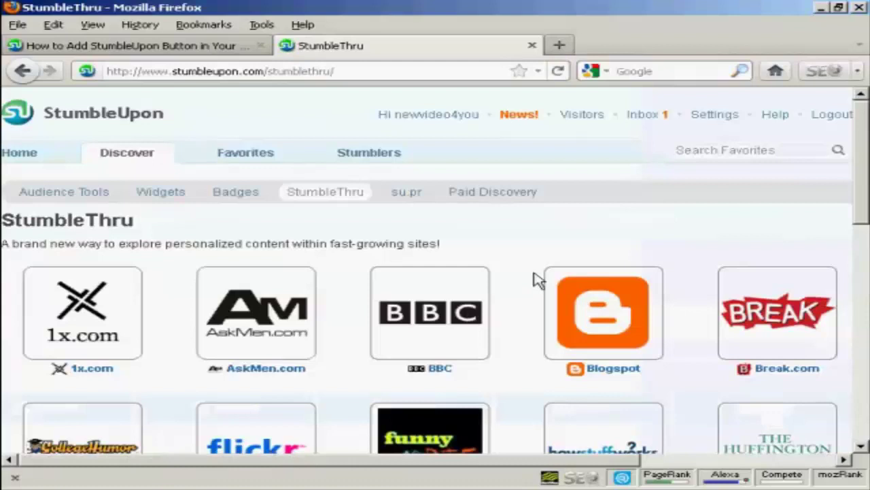
- From the Badges page, follow 'Get Your Badge Now' to the Quick and Easy Badge Setup
click(236, 193)
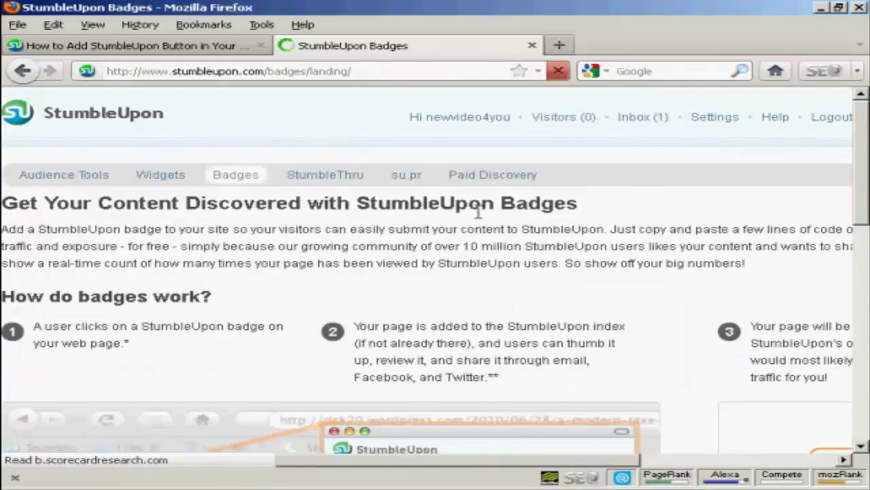
scroll(863, 119, down, 6)
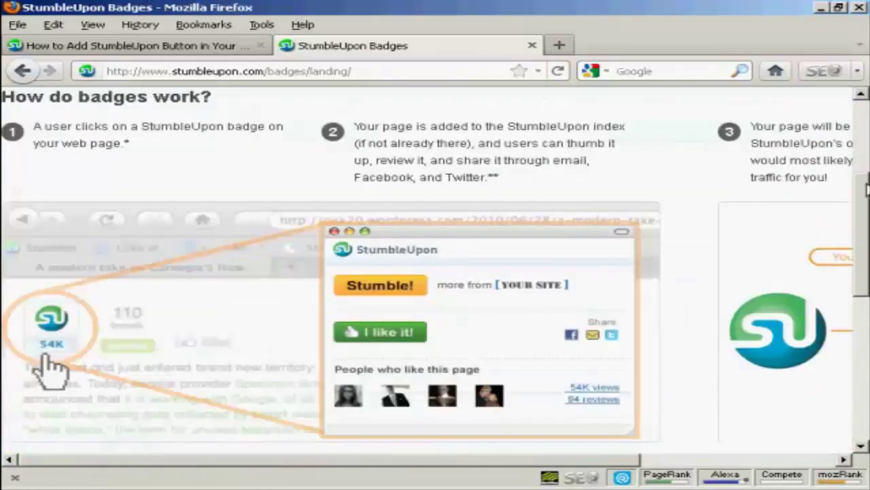
scroll(435, 268, down, 2)
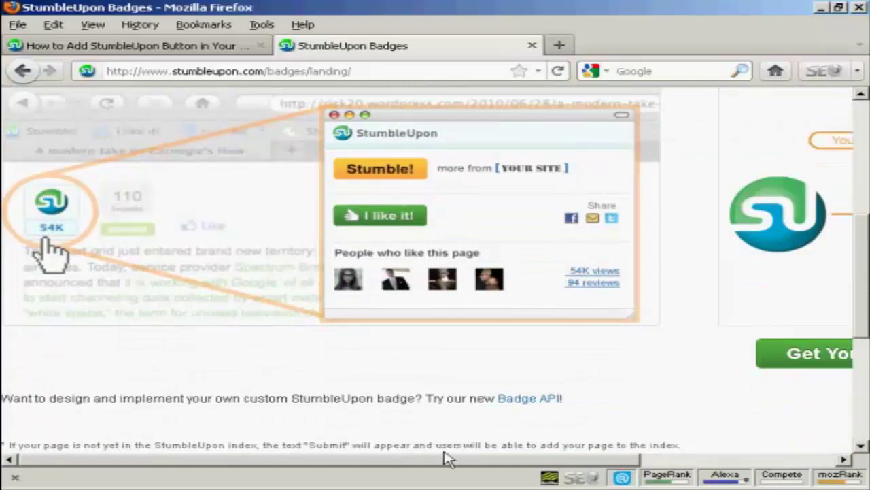
drag(435, 462, 727, 463)
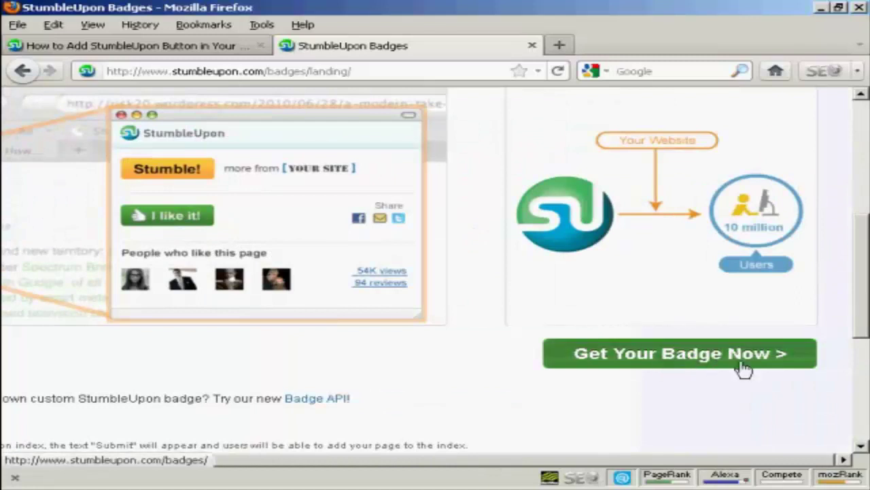
click(712, 366)
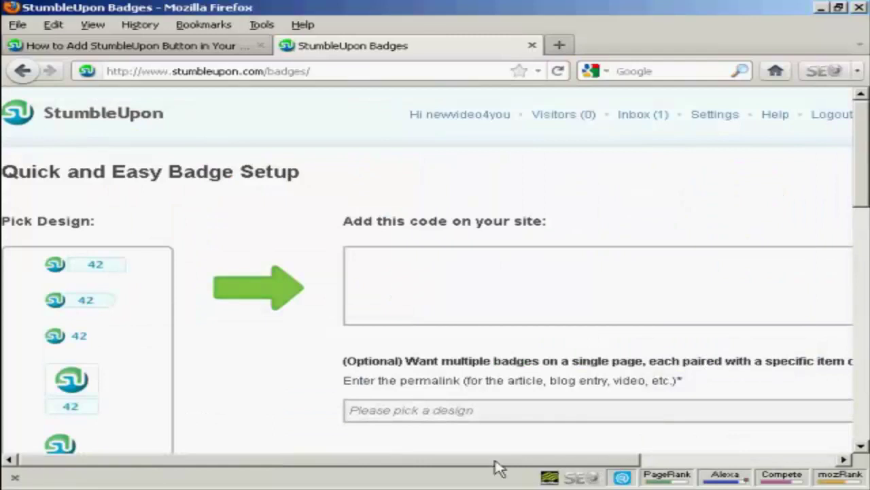
- Choose the plain large-logo badge design, producing hostedbadge.php?s=6 code
click(74, 394)
scroll(782, 272, down, 3)
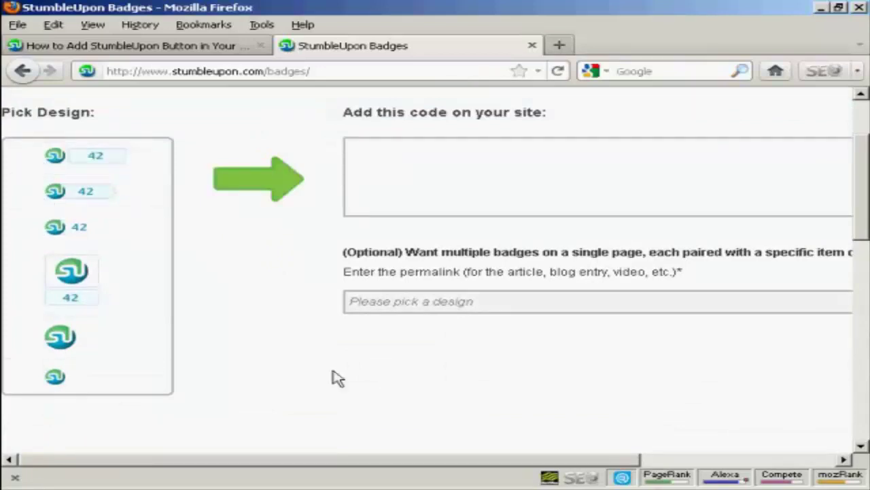
click(60, 342)
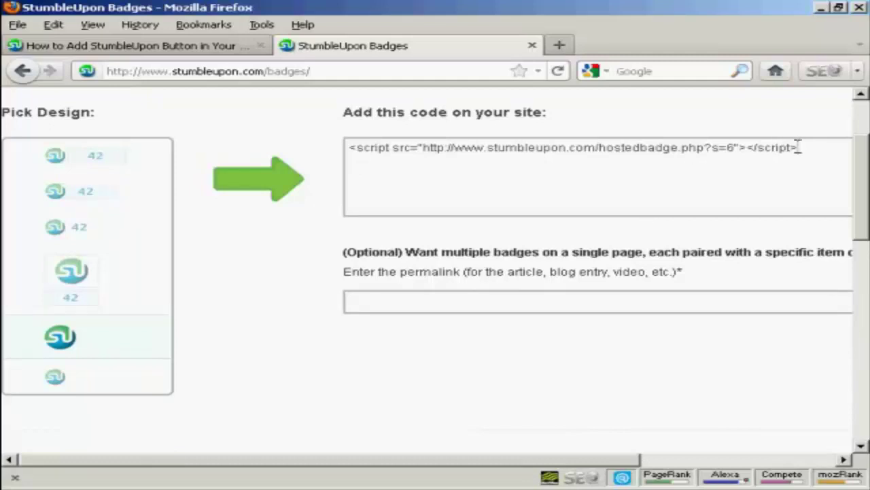
- Select the badge script in the code box and copy it
drag(796, 146, 334, 149)
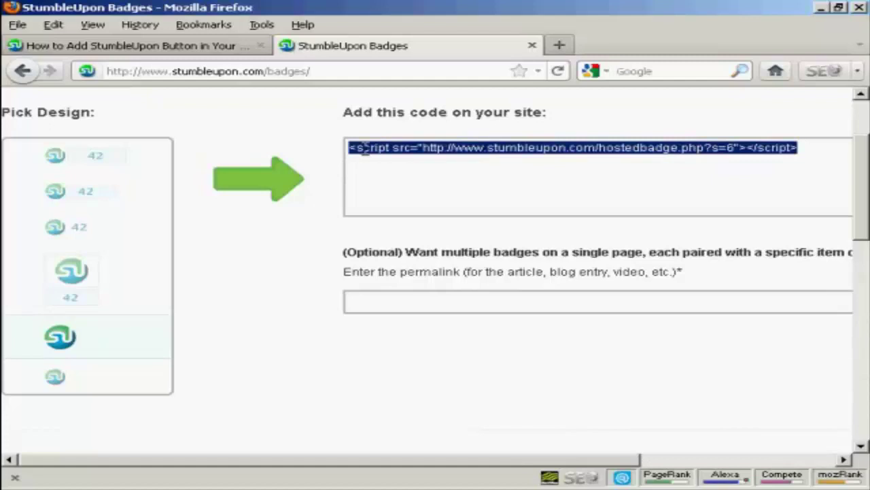
right_click(364, 148)
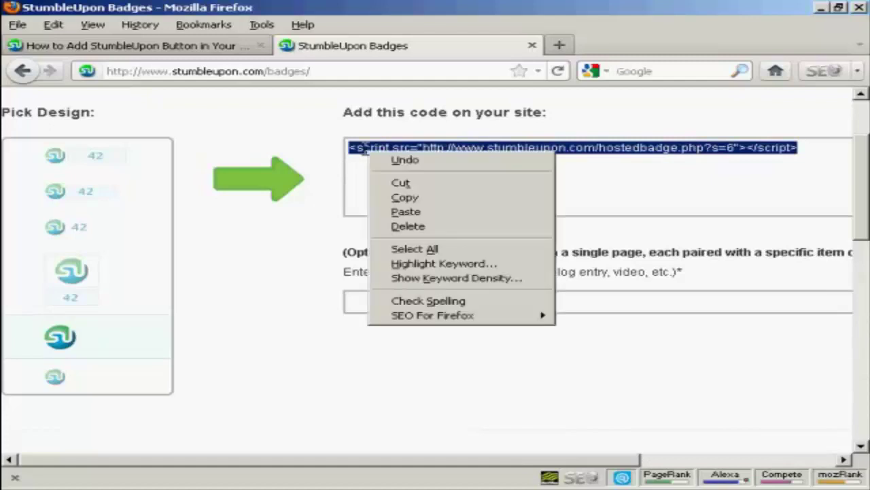
click(405, 197)
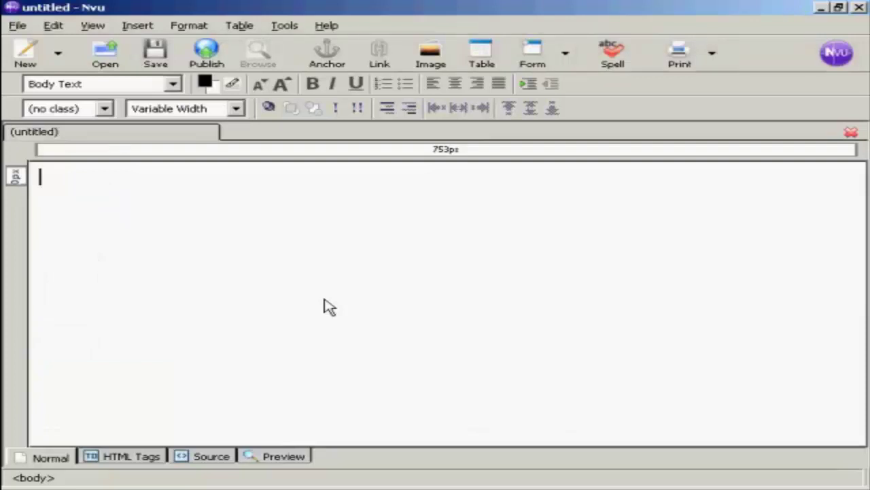
- Replace the <br> on source line 9 with the pasted badge script, back in Normal view
click(211, 463)
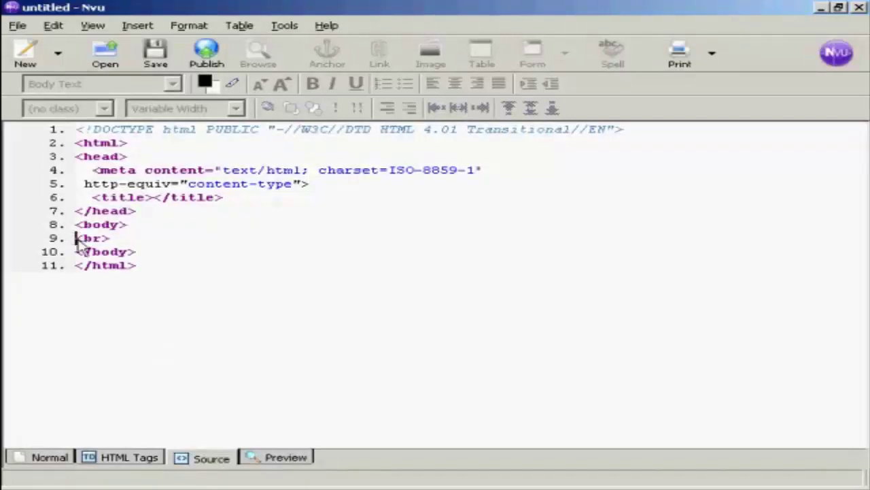
drag(76, 238, 128, 246)
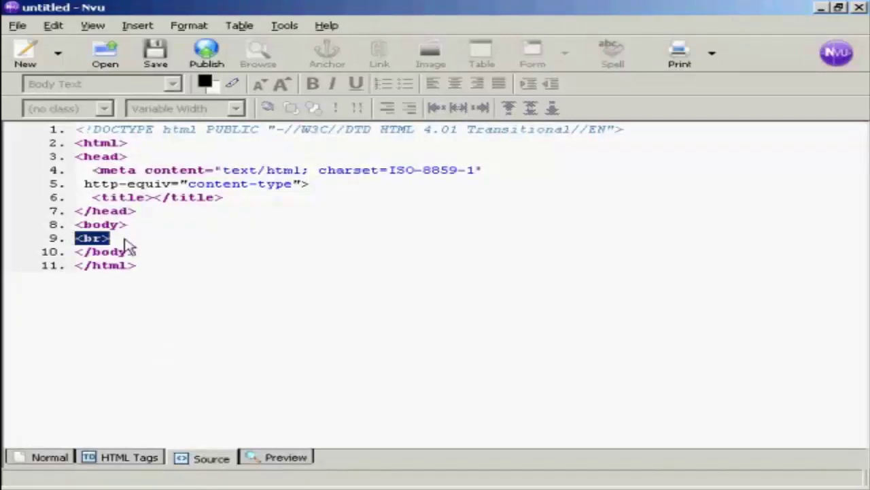
key(ctrl+v)
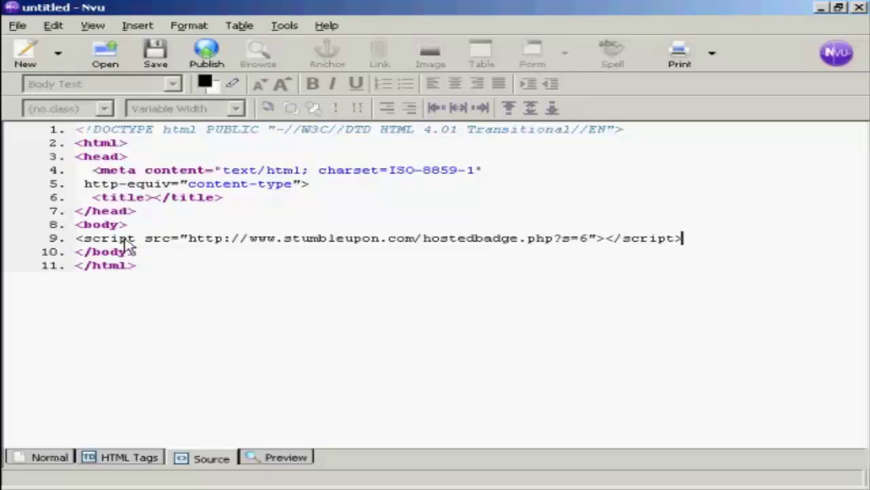
click(47, 456)
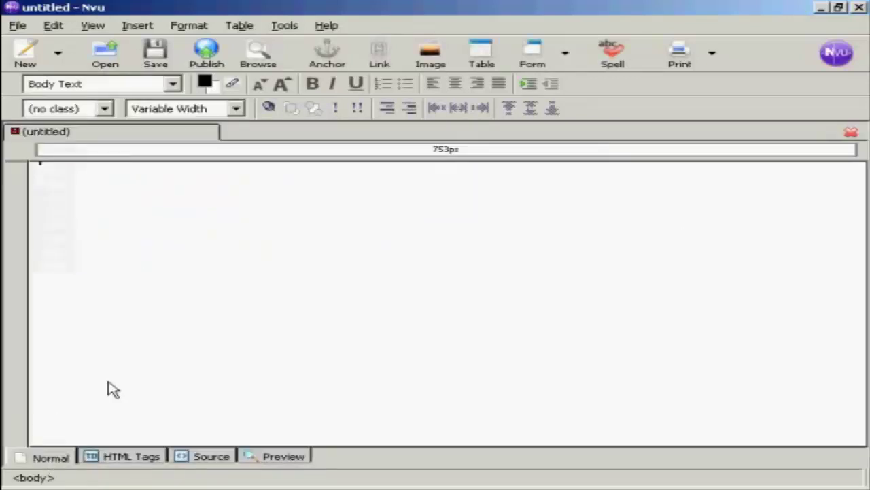
- Give the page the title 'Stumbleupon' and save it as Stumbleupon.html in Websites
click(157, 61)
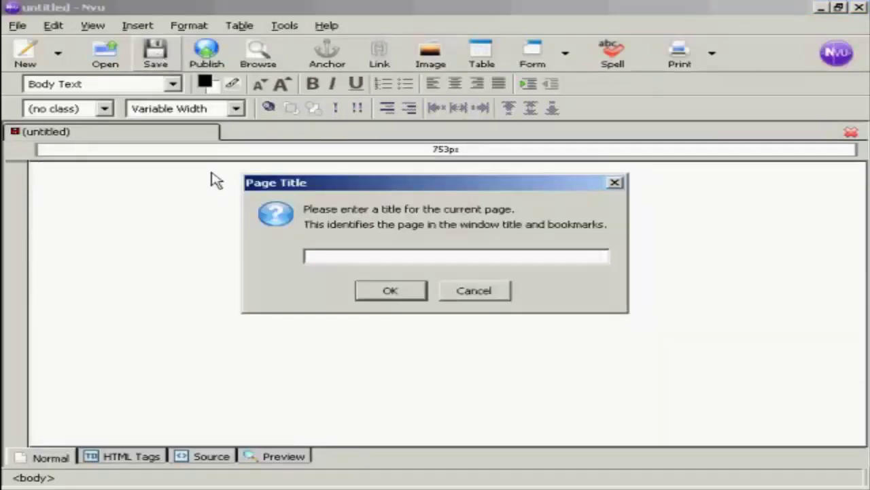
text(Stumbleupon)
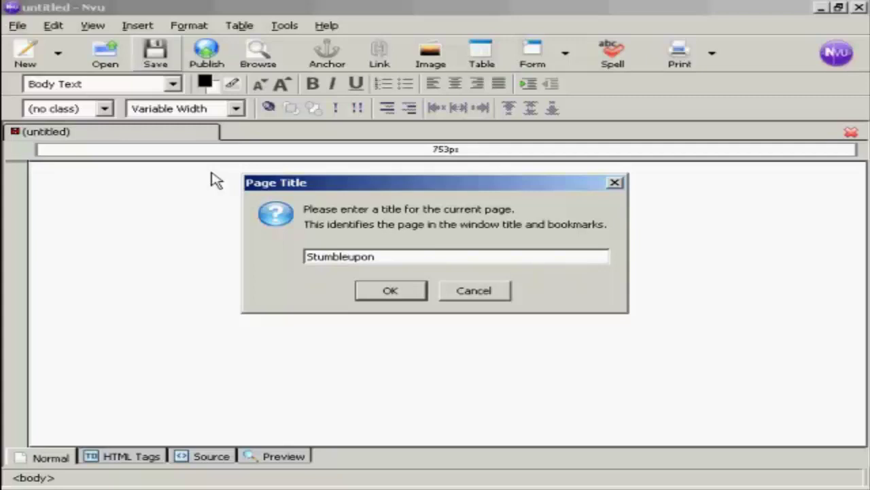
click(385, 291)
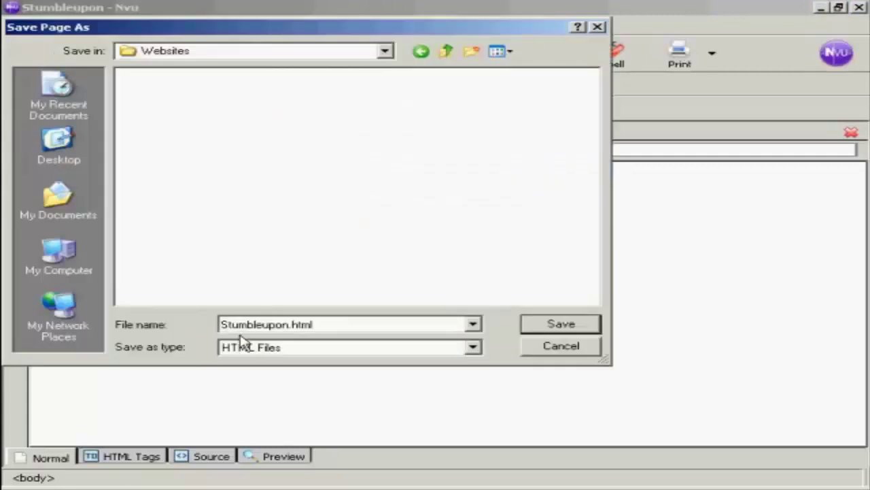
click(570, 327)
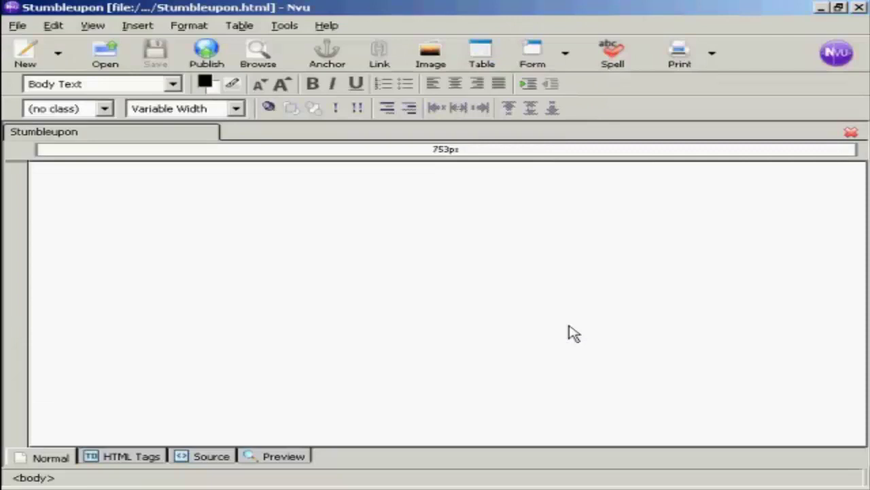
- Place the caret in the Nvu page body
click(401, 281)
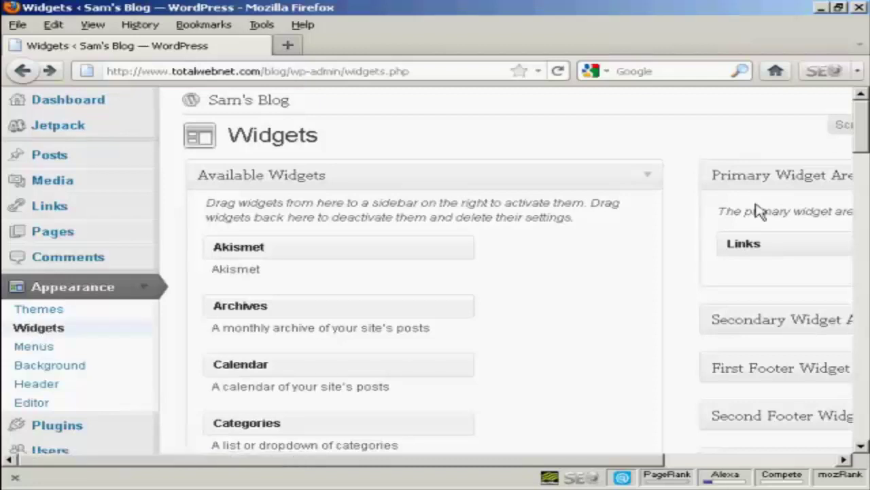
- Drag the Text widget from Available Widgets into the Primary Widget Area below Links
drag(858, 125, 852, 265)
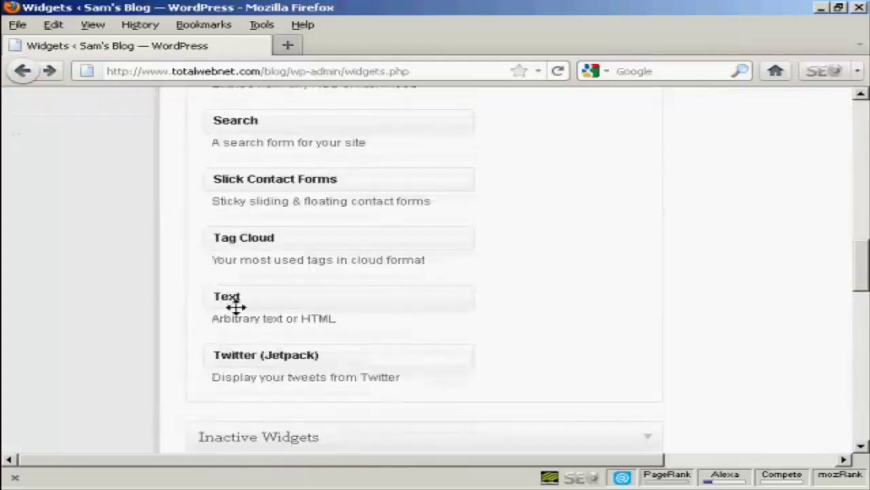
drag(234, 306, 757, 276)
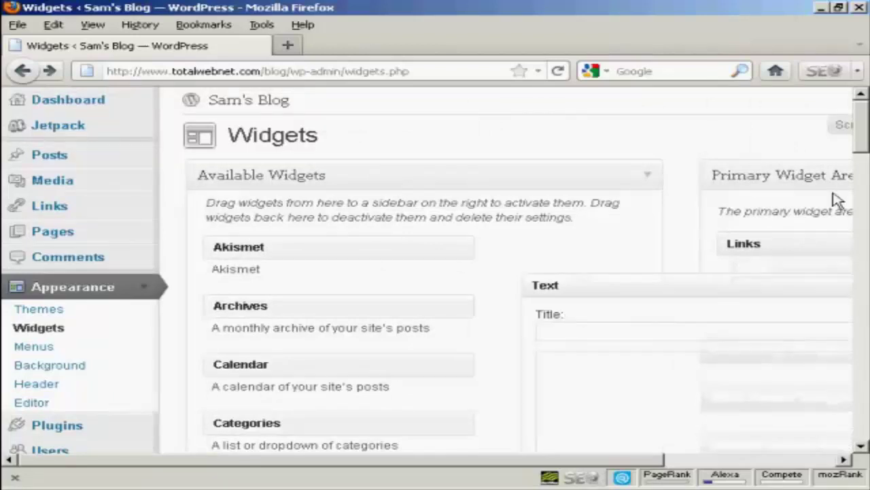
- Paste the StumbleUpon badge script into the sidebar Text widget, save it, and collapse the widget
drag(863, 129, 864, 149)
click(547, 202)
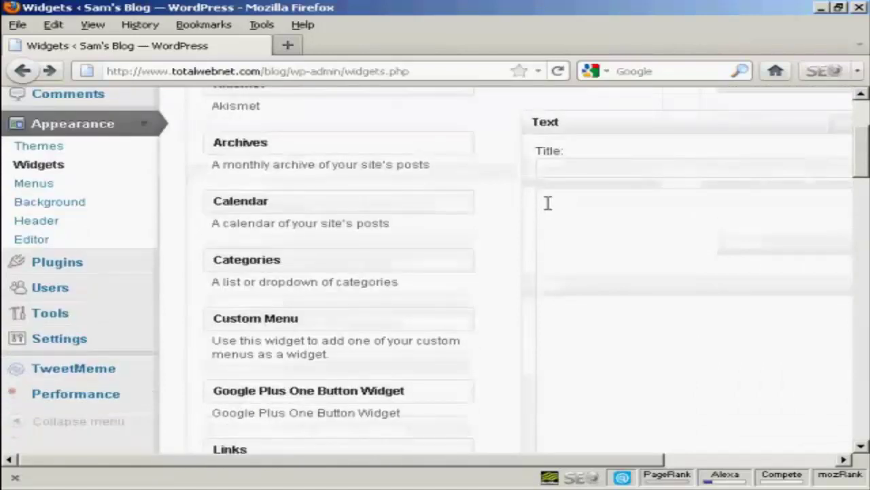
key(ctrl+v)
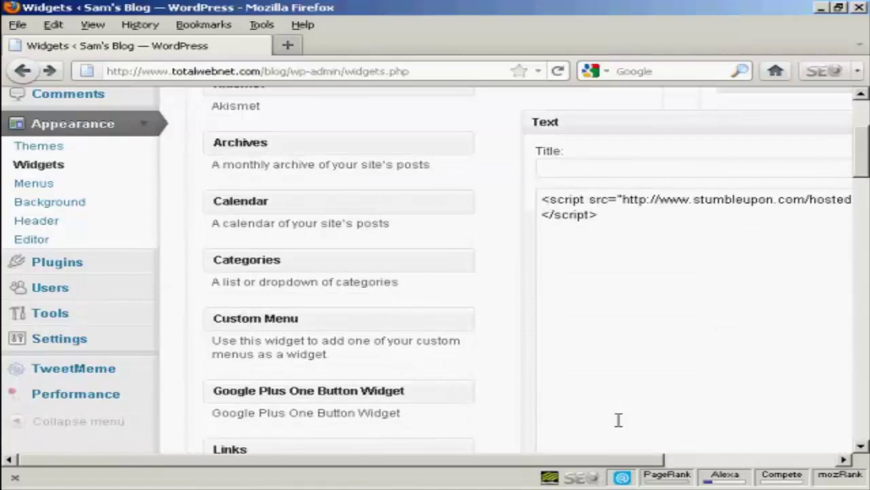
drag(641, 461, 781, 460)
scroll(796, 290, down, 5)
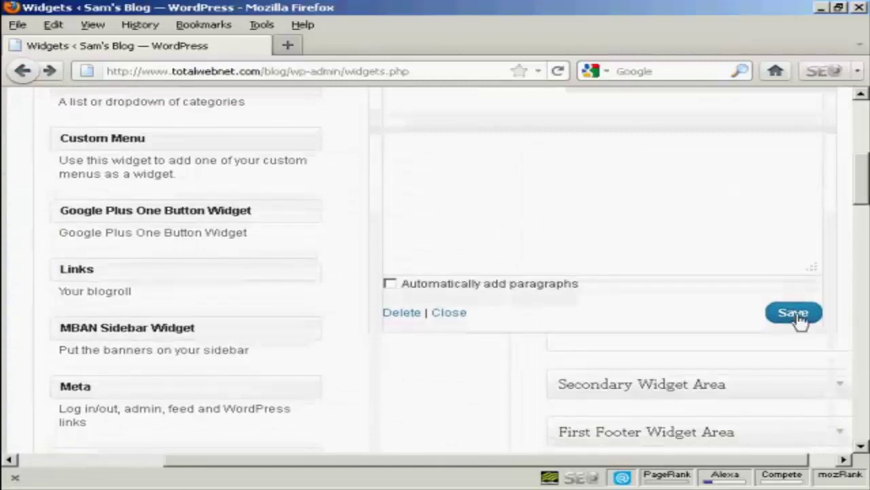
click(794, 314)
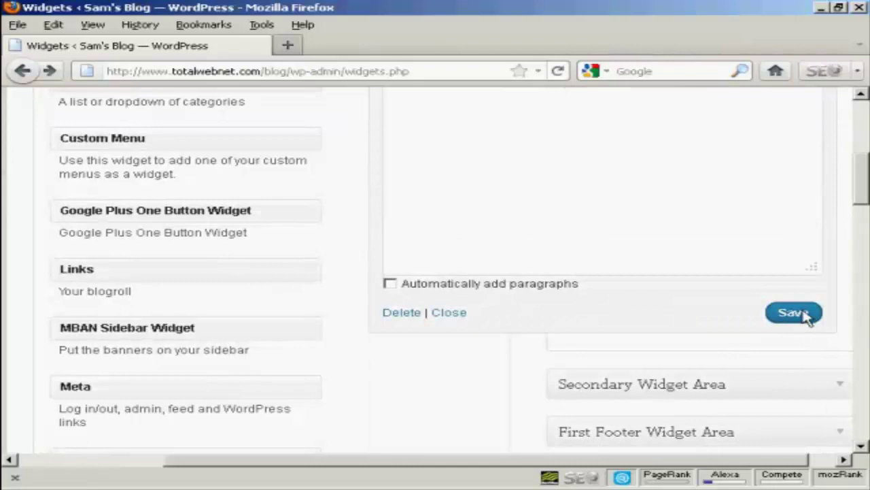
drag(863, 182, 865, 132)
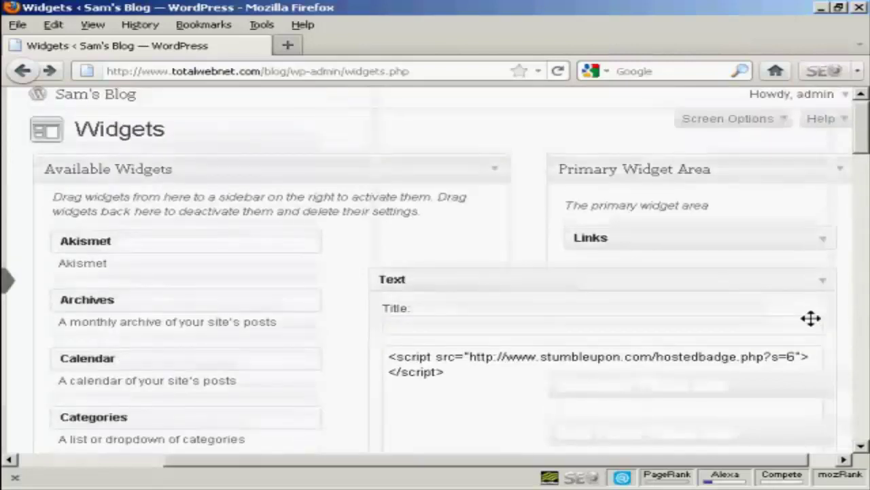
click(824, 287)
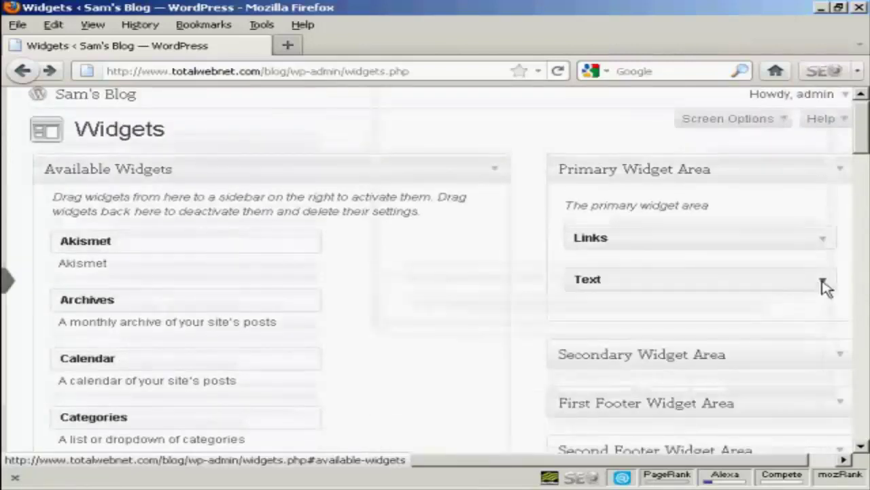
- View the live blog's front page to confirm the StumbleUpon badge appears beneath Blogroll
click(131, 100)
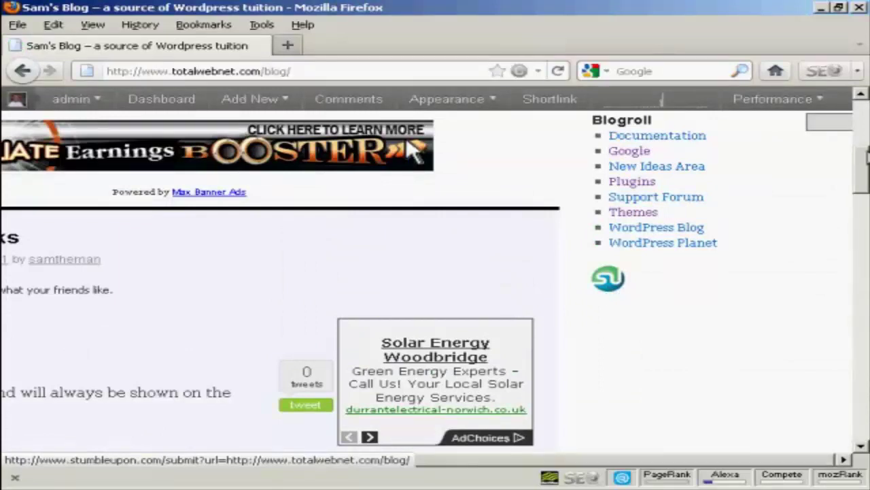
scroll(864, 168, up, 1)
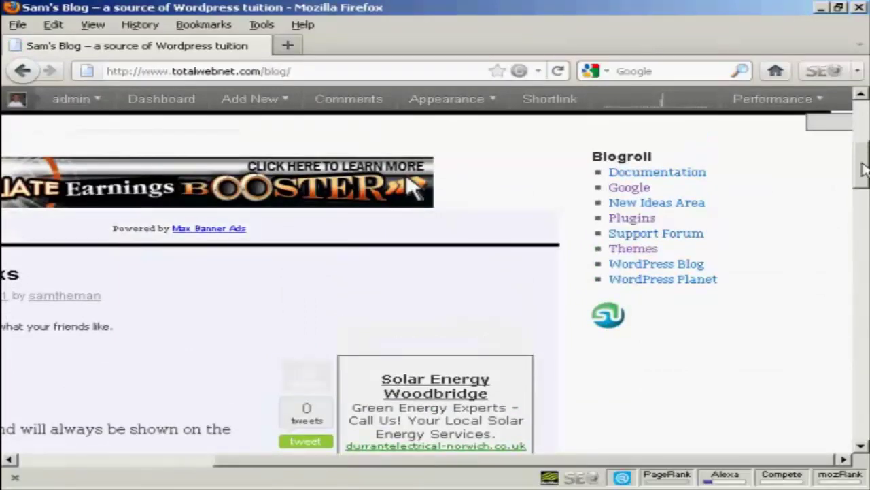